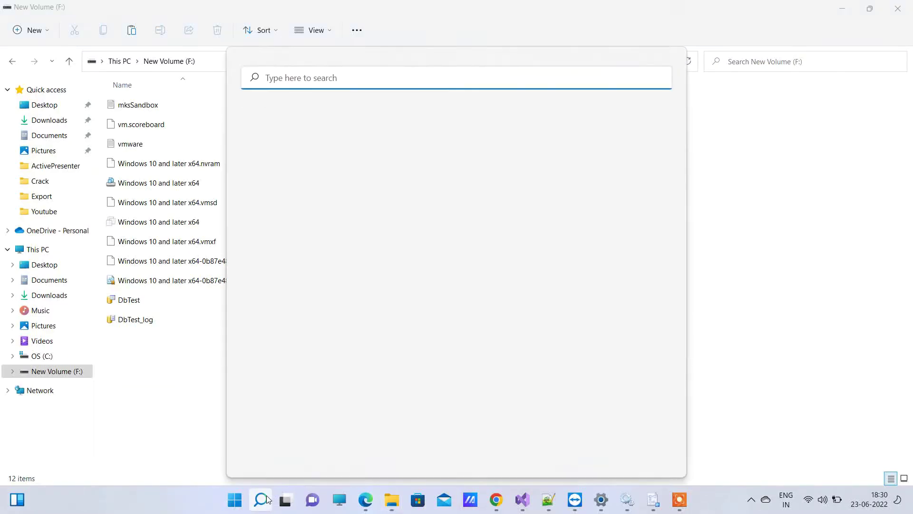
text(sql)
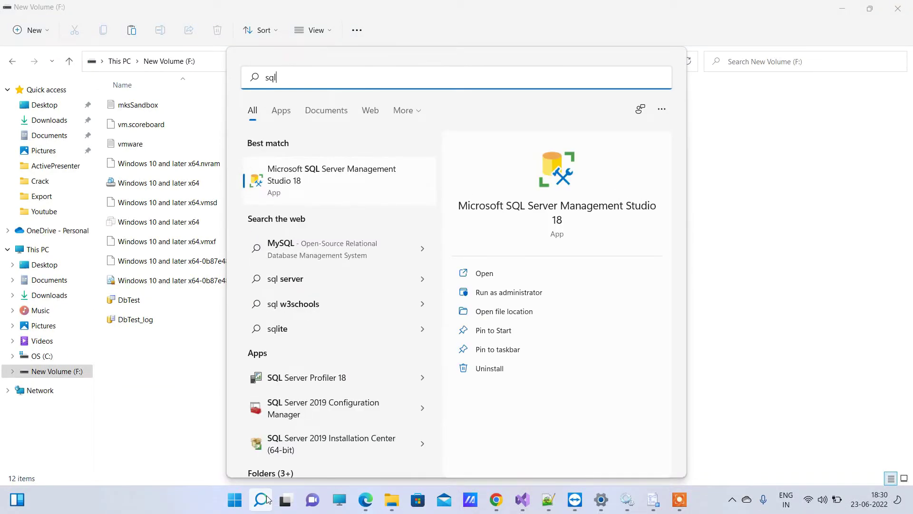
mouse_move(337, 180)
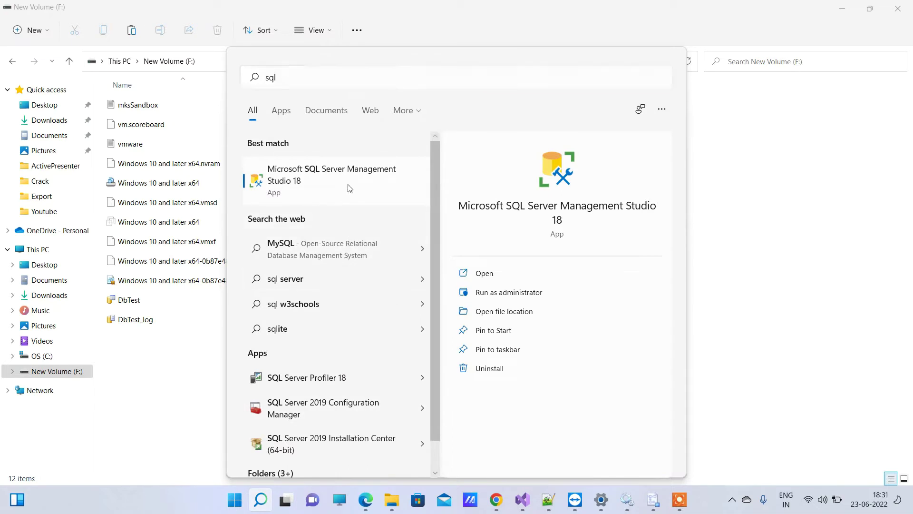
Step: Launch Microsoft SQL Server Management Studio 18 from the Windows Search results for 'sql'
click(349, 187)
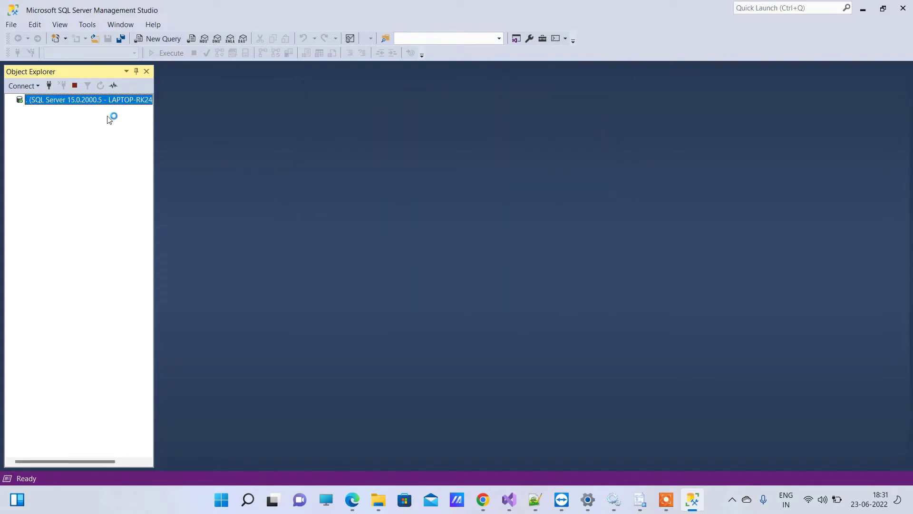
Step: Delete the DbTest database listed under Databases in Object Explorer
click(20, 110)
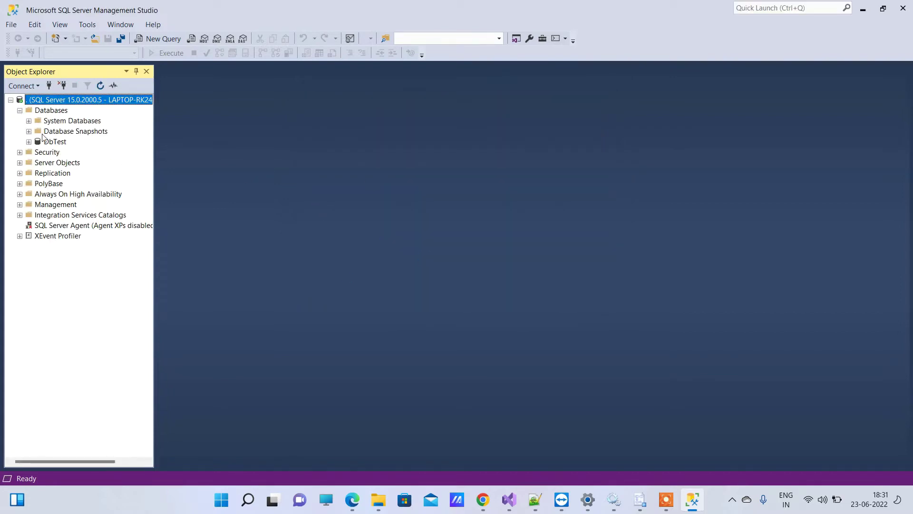
click(53, 142)
right_click(54, 142)
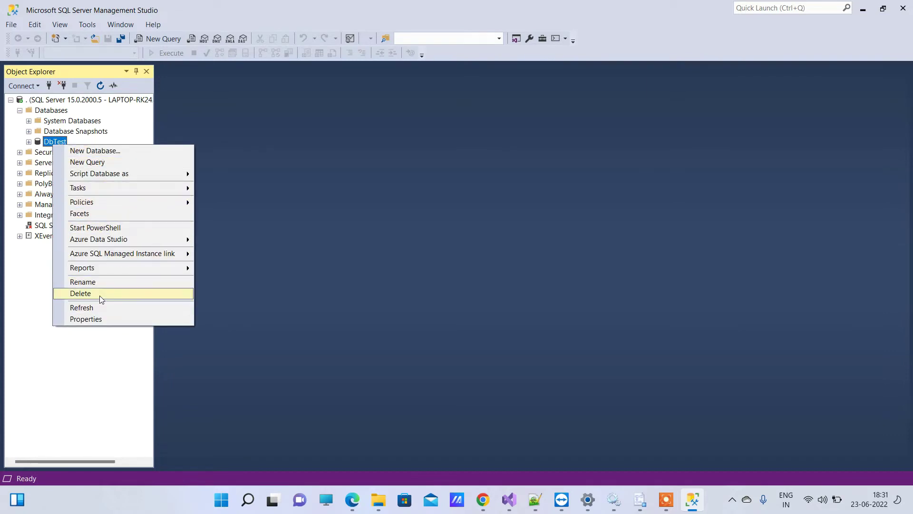
click(146, 294)
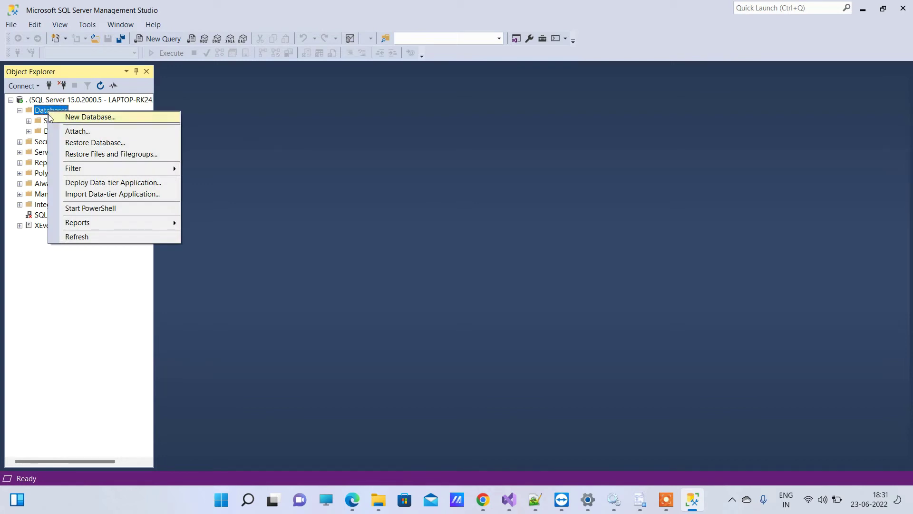
click(79, 132)
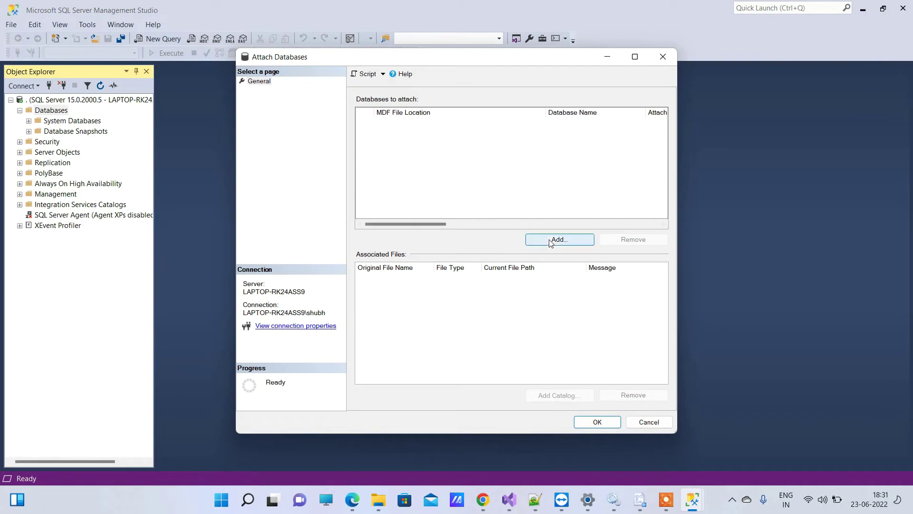
click(551, 243)
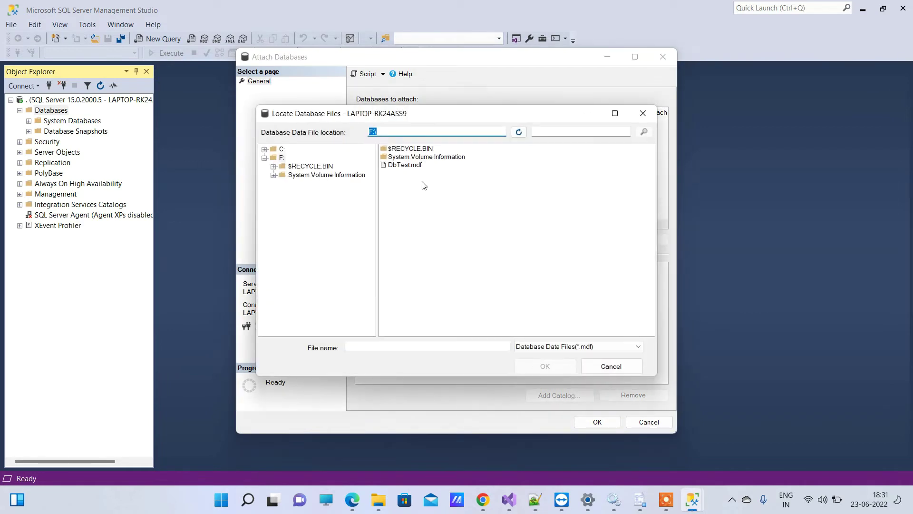
click(400, 166)
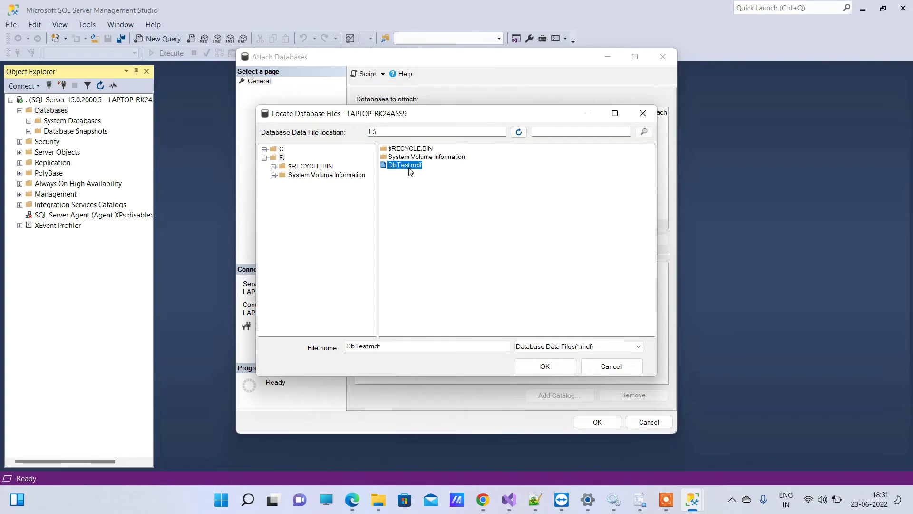
click(546, 367)
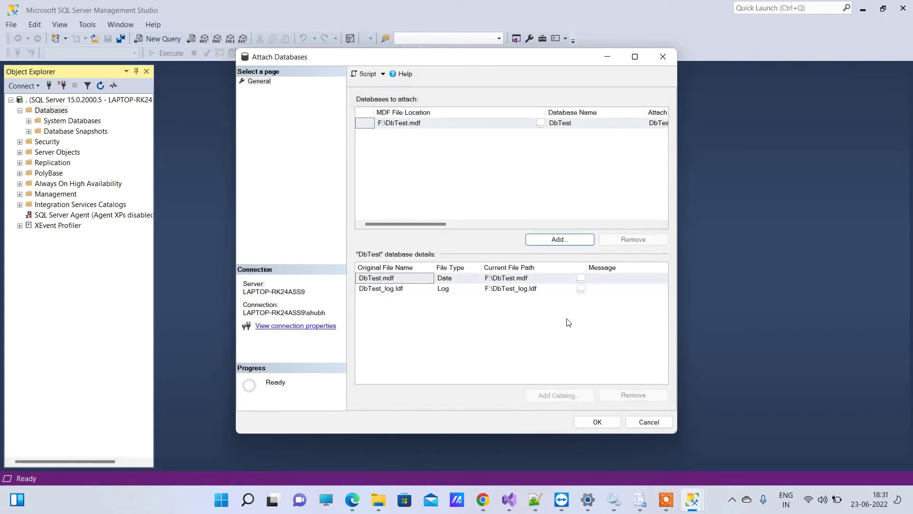
click(595, 425)
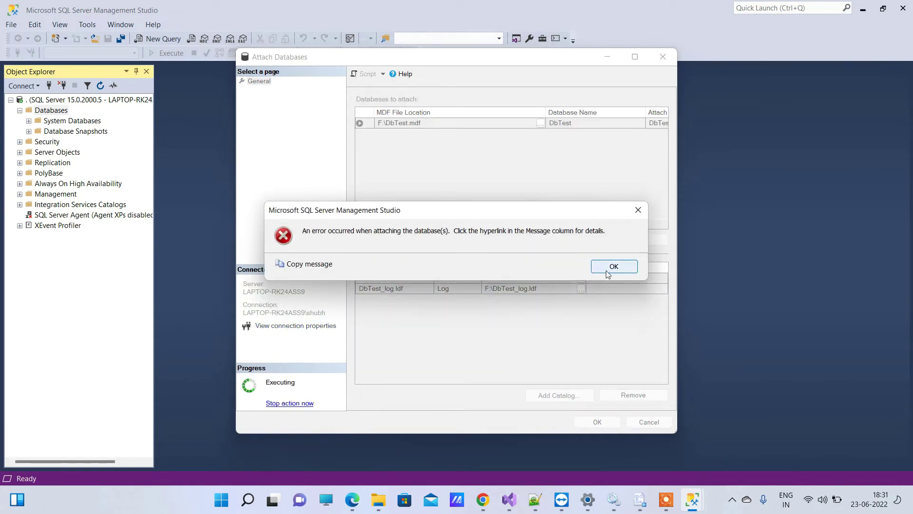
click(614, 266)
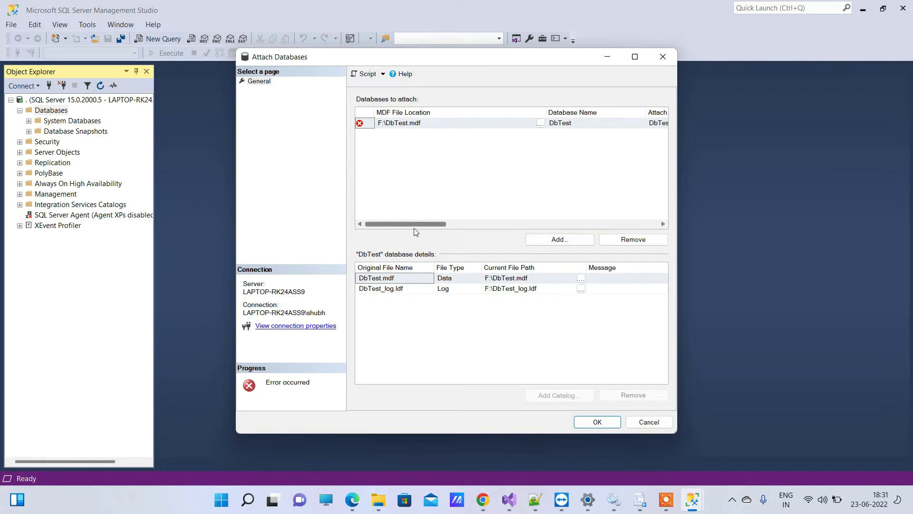
drag(414, 224, 627, 225)
click(625, 123)
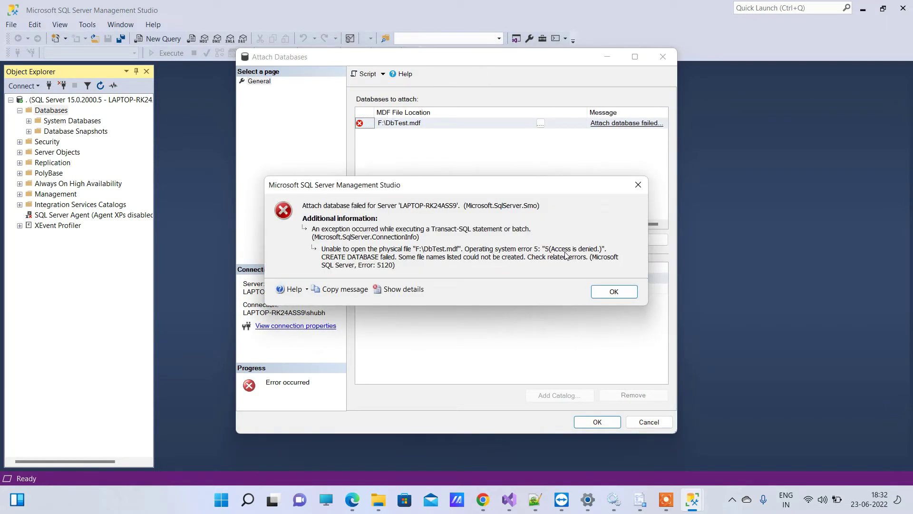
click(614, 291)
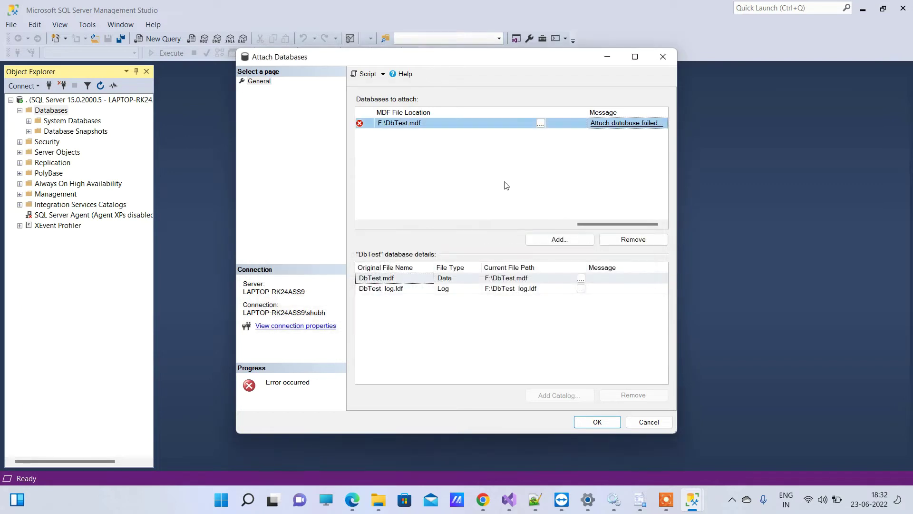
click(648, 422)
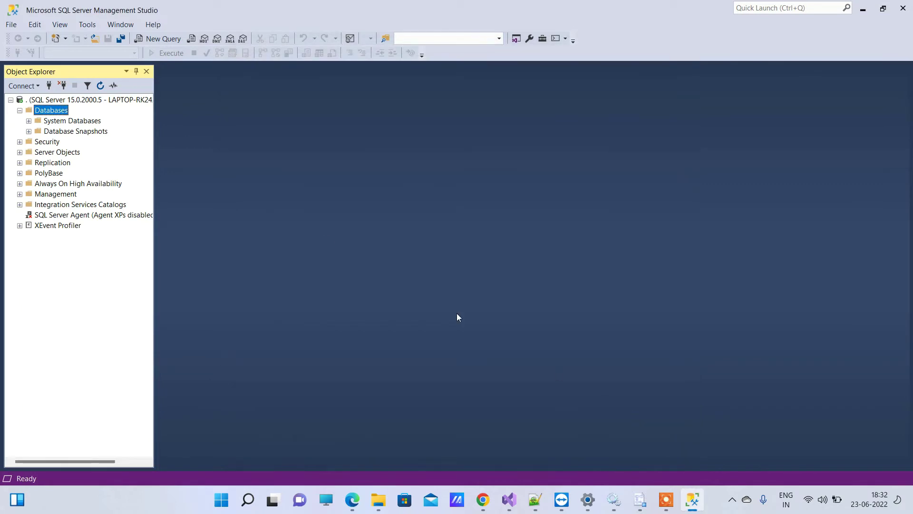
Step: Open the Properties of the DbTest_log file in the New Volume (F:) folder
click(378, 500)
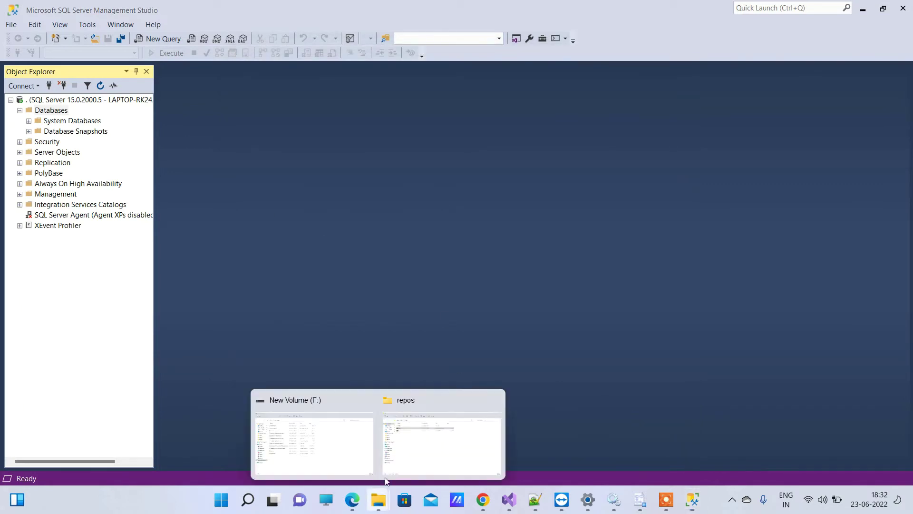
click(340, 437)
click(204, 321)
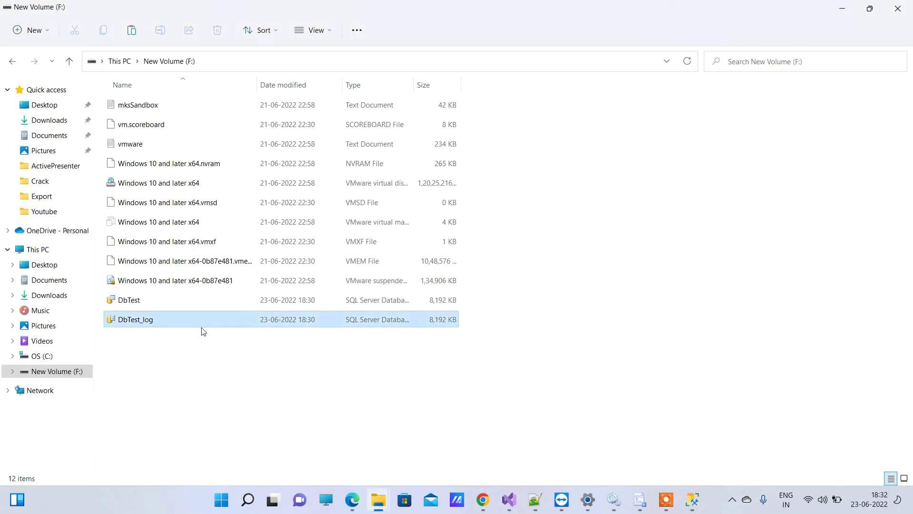
click(207, 332)
right_click(209, 330)
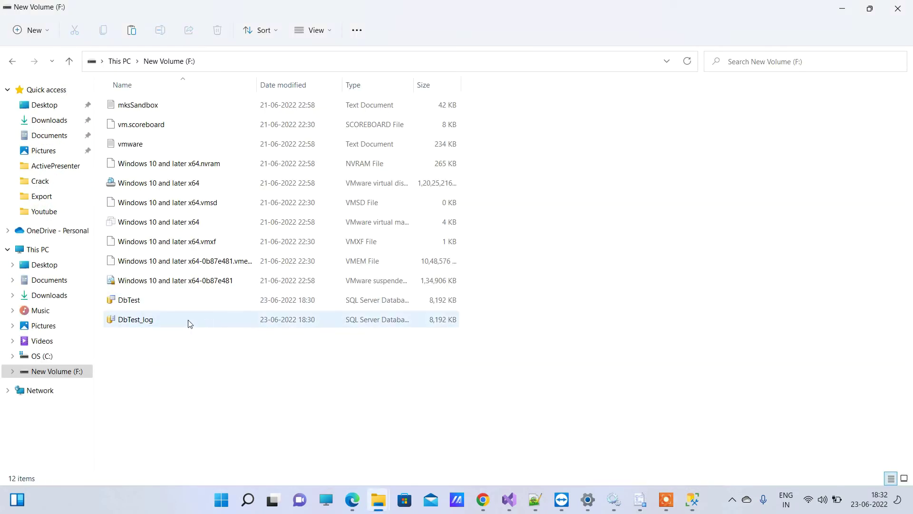
click(187, 320)
right_click(188, 319)
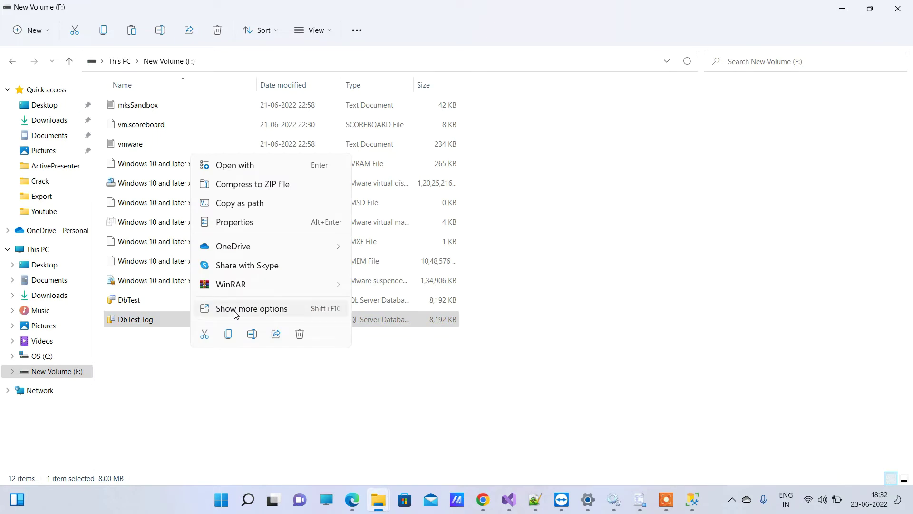
click(251, 308)
click(328, 303)
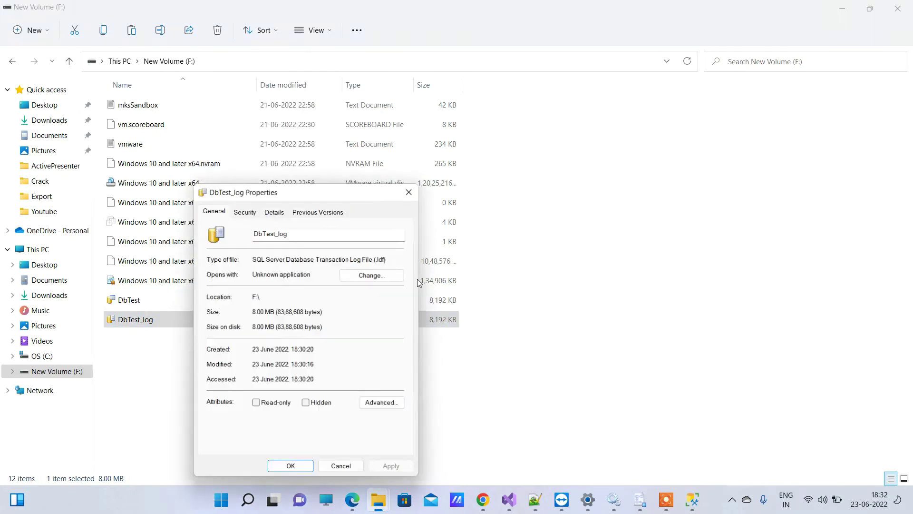
Step: Review the Users and Administrators group permissions on DbTest_log's Security tab
click(244, 210)
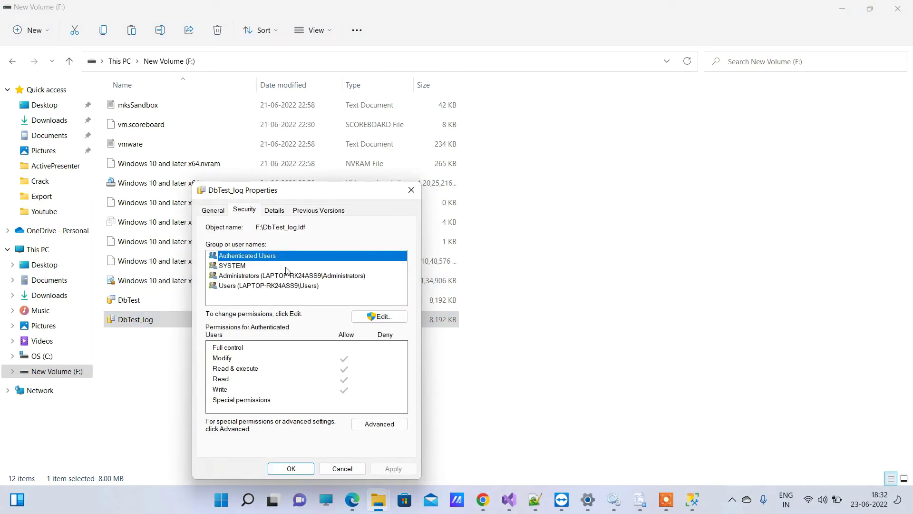
click(264, 286)
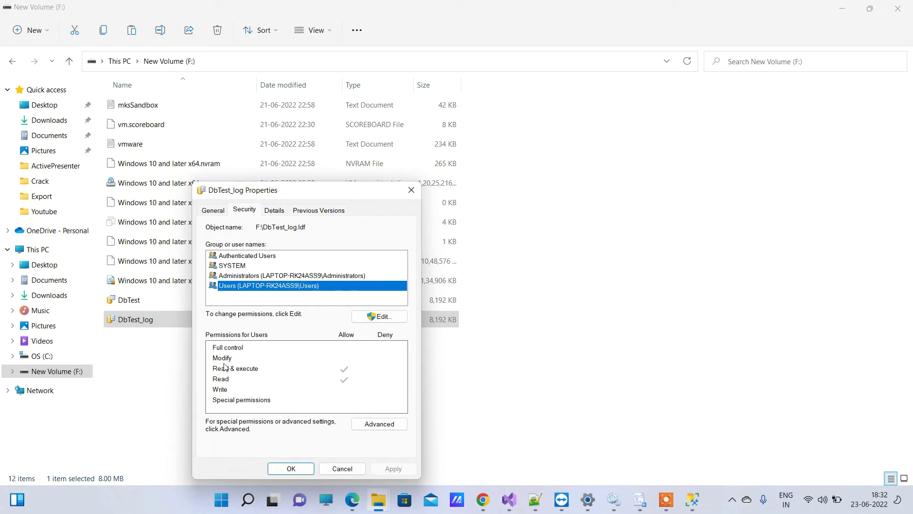
click(332, 276)
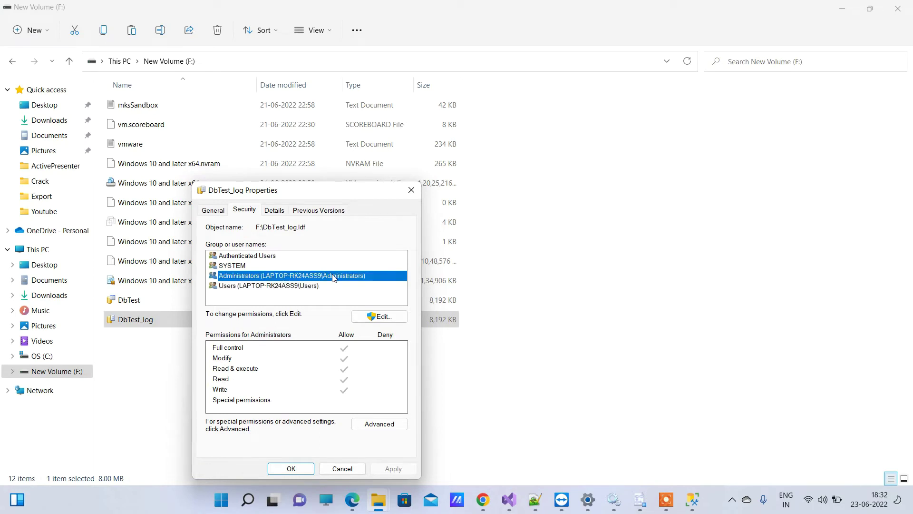
click(338, 286)
Step: Grant the Users group Full control on DbTest_log, apply, and close both dialogs
click(383, 315)
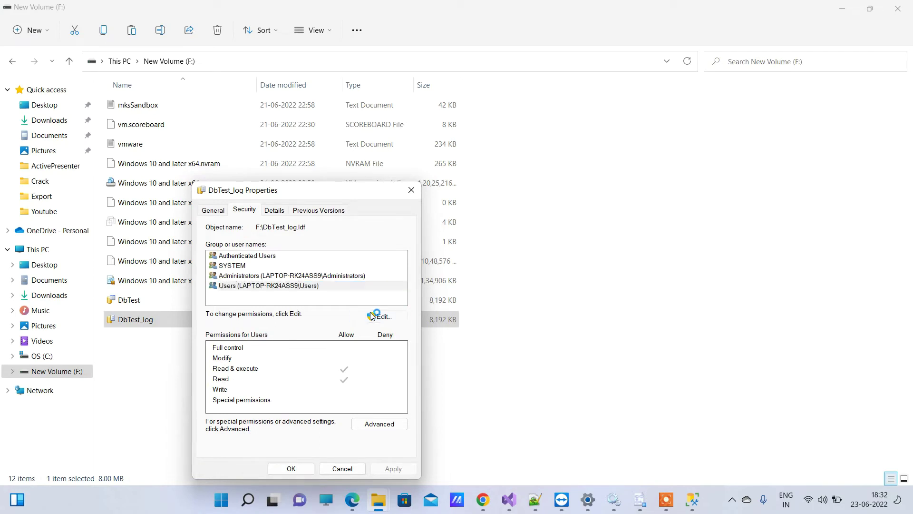
click(312, 322)
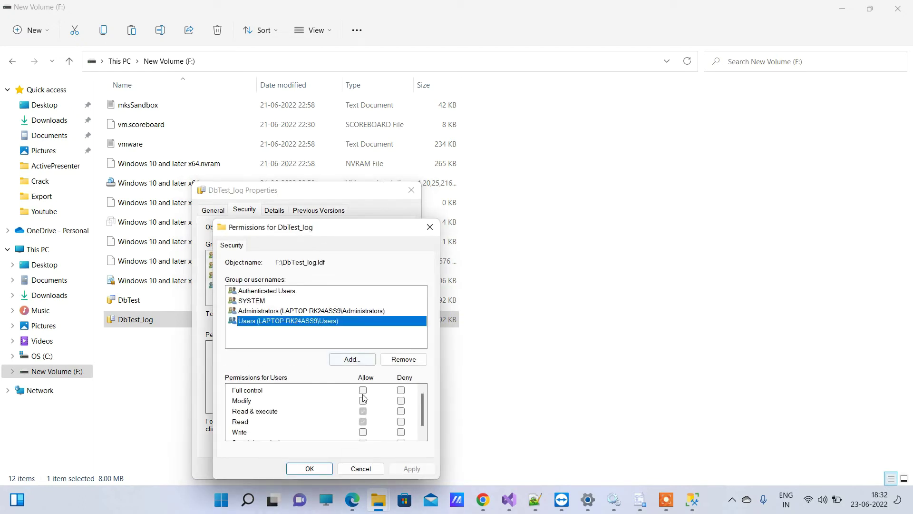
click(362, 390)
click(412, 469)
click(412, 469)
click(309, 469)
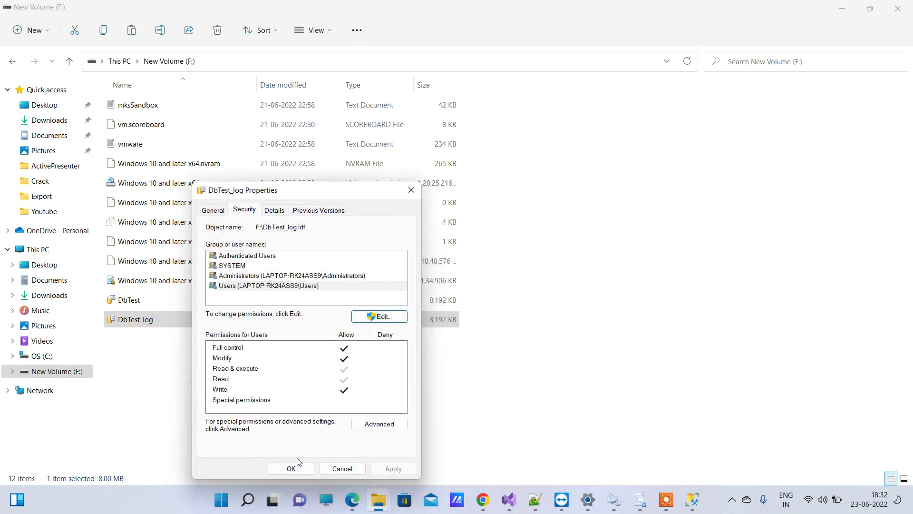
click(291, 469)
Step: Open the Security properties of the DbTest data file on drive F:
click(166, 301)
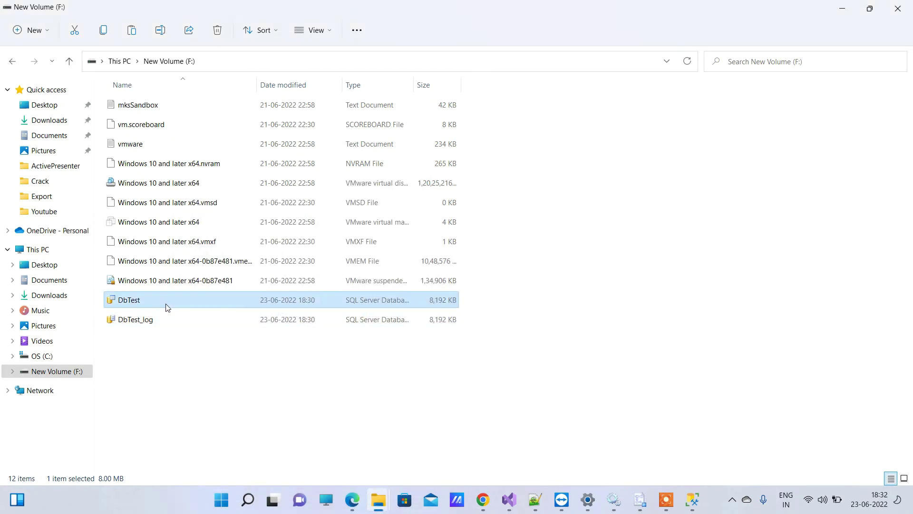
right_click(166, 301)
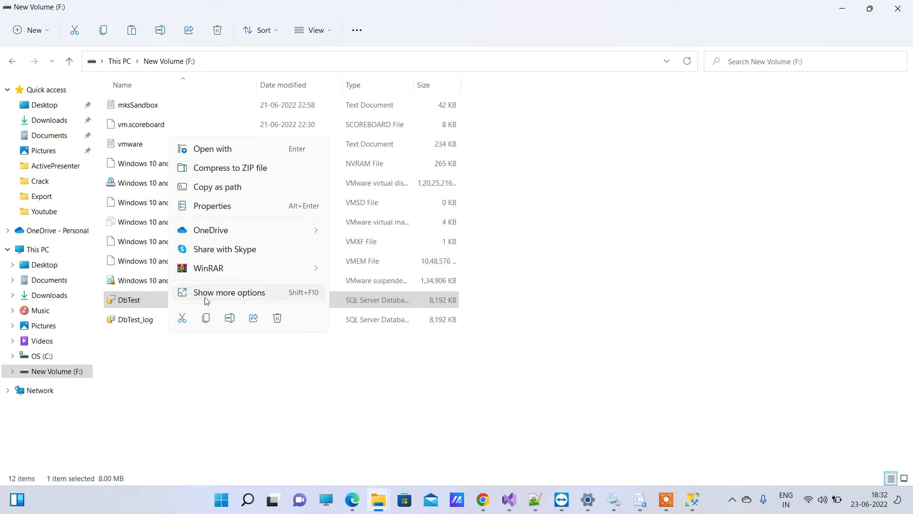
click(214, 293)
click(286, 278)
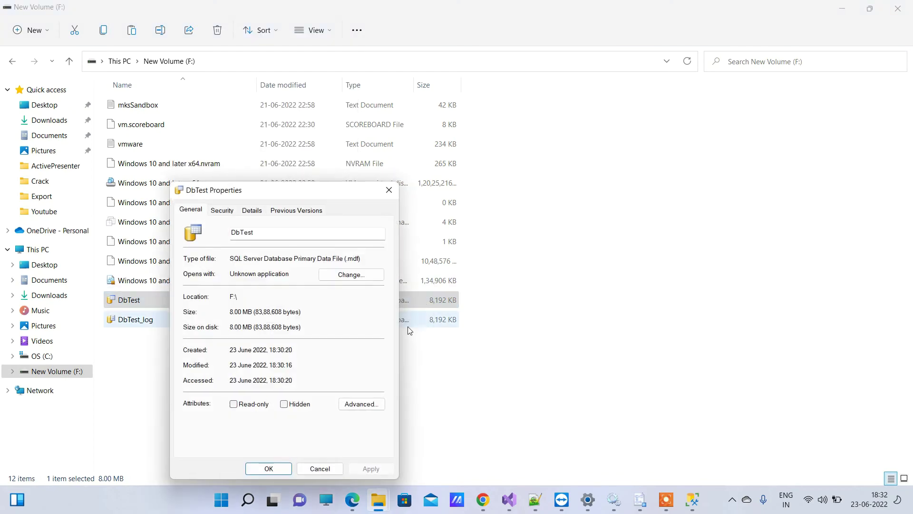
click(222, 211)
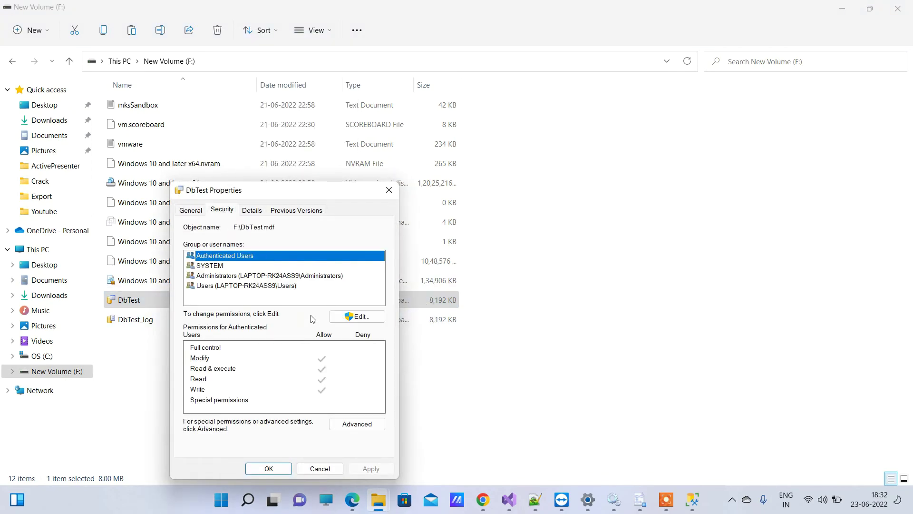
Step: Grant the Users group Full control on DbTest.mdf, apply, and close both dialogs
click(357, 317)
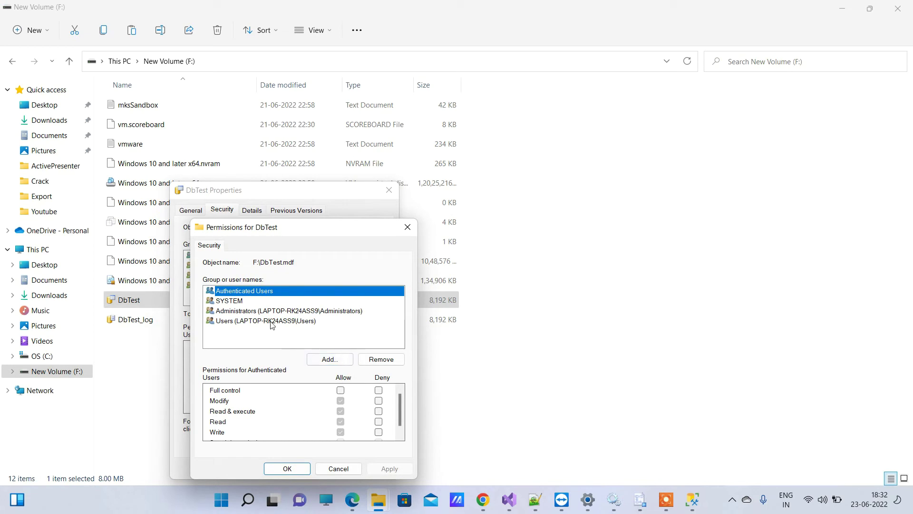
click(274, 322)
click(341, 390)
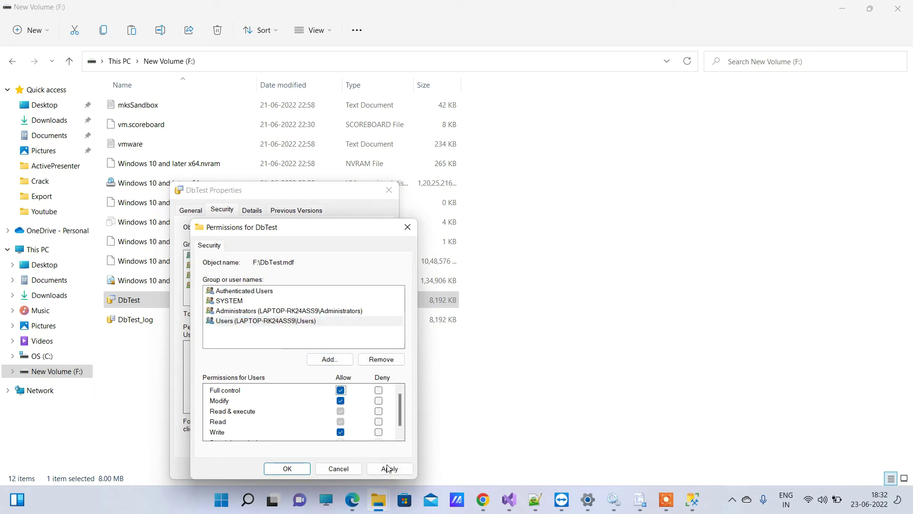
click(389, 468)
click(287, 468)
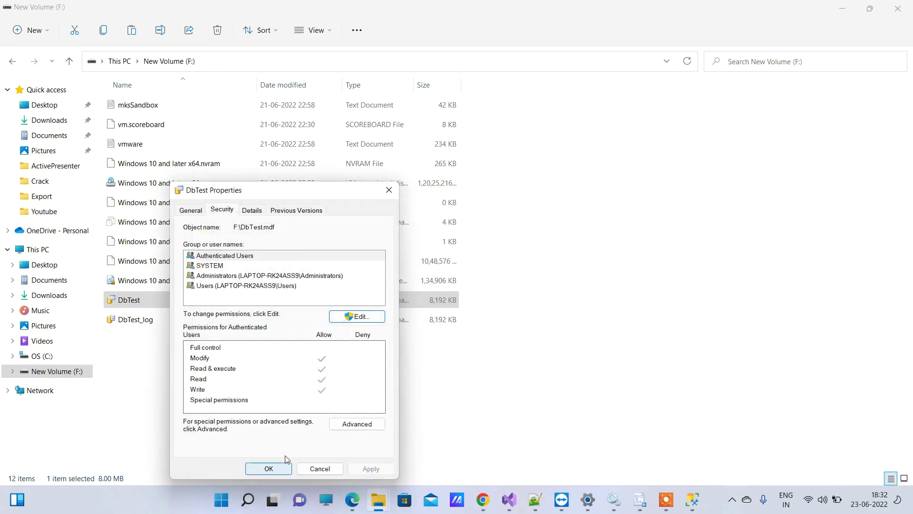
click(270, 466)
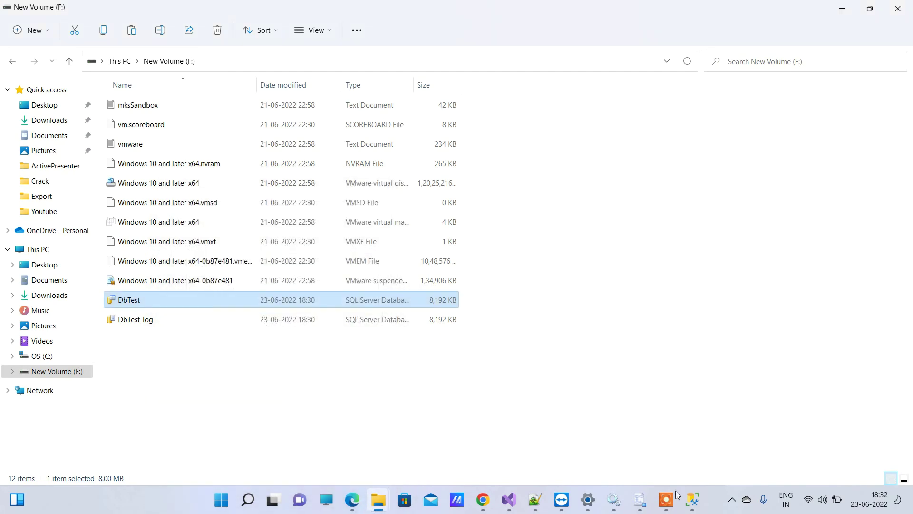
Step: Attach F:\DbTest.mdf to the server using the Attach Databases dialog
click(692, 499)
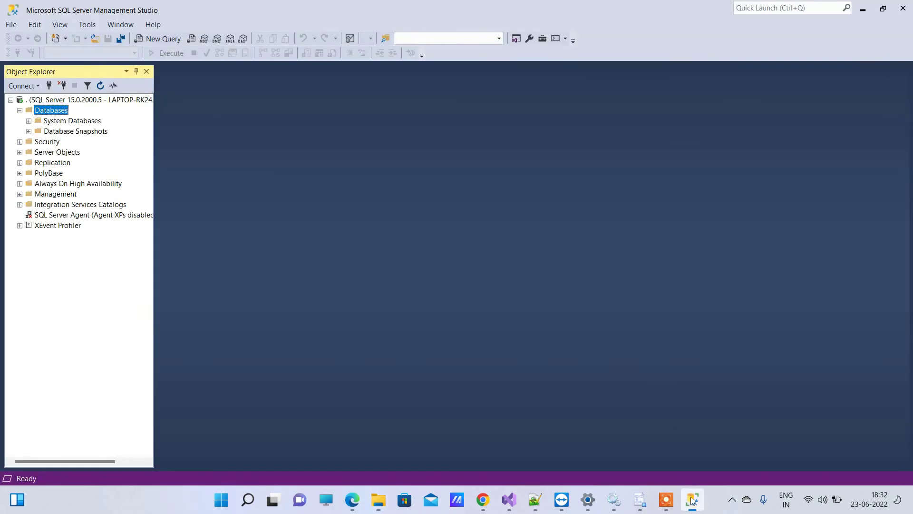
right_click(52, 111)
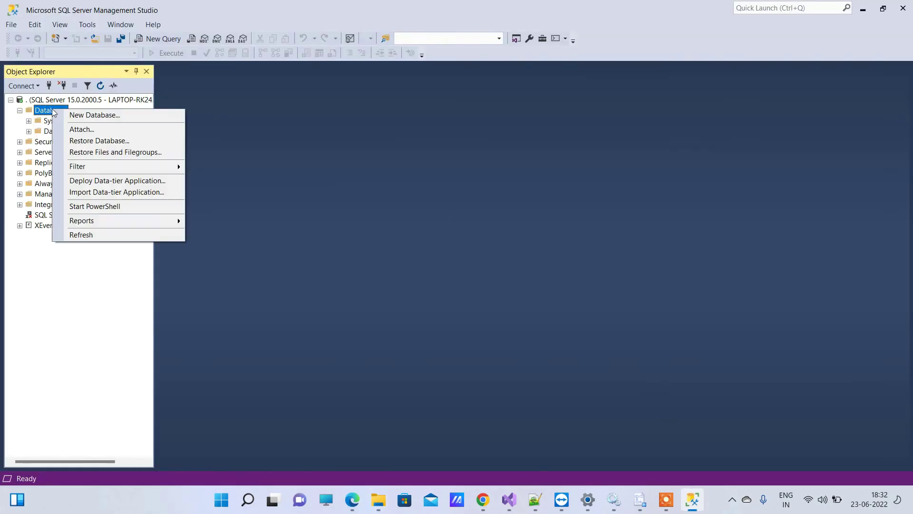
click(80, 130)
click(557, 239)
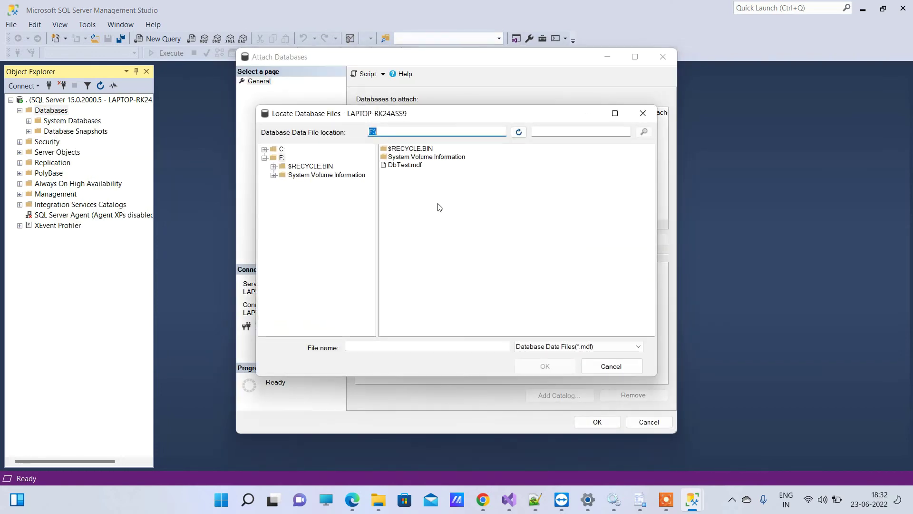
click(404, 165)
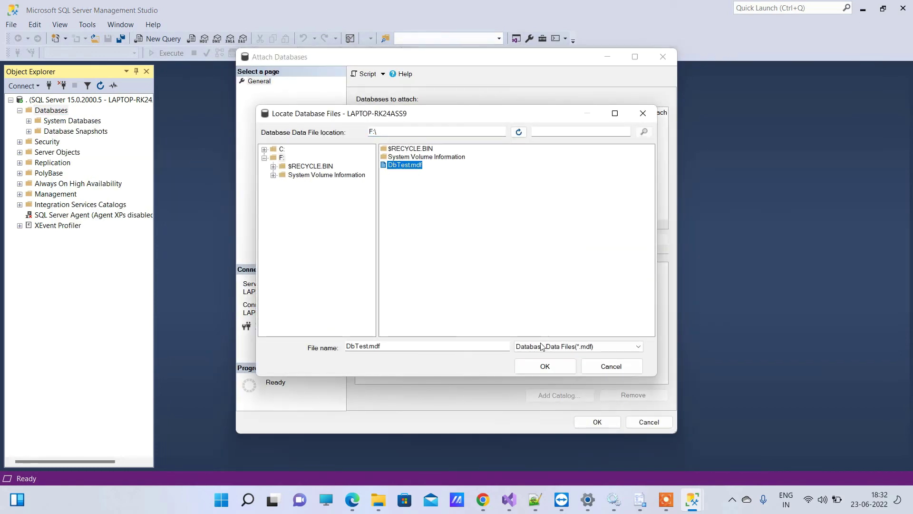
click(545, 366)
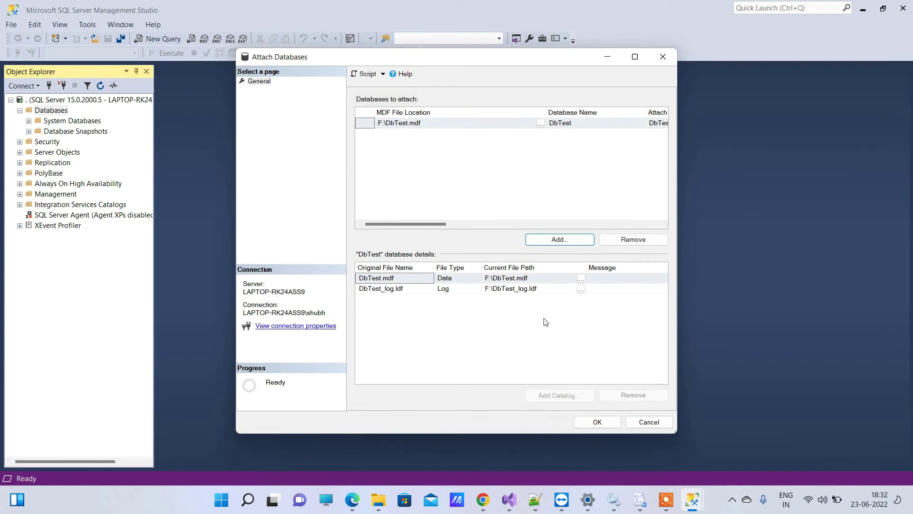
click(596, 422)
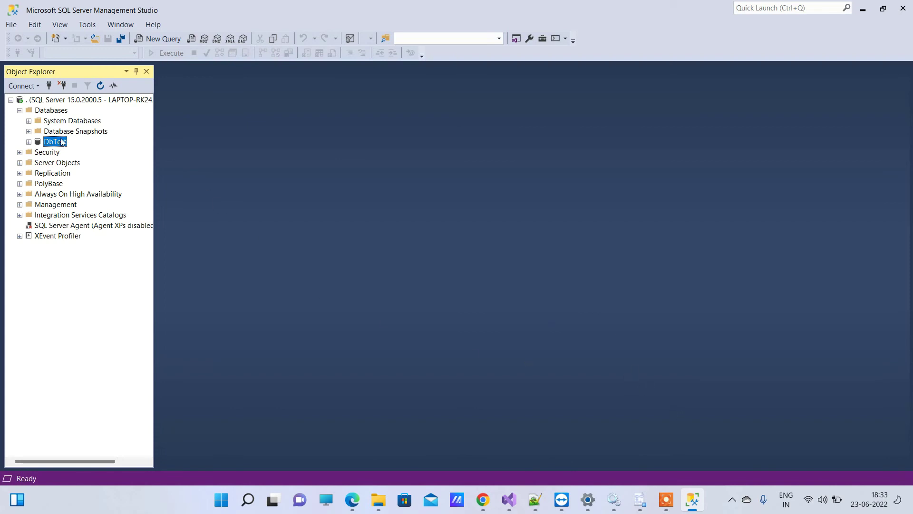
click(669, 498)
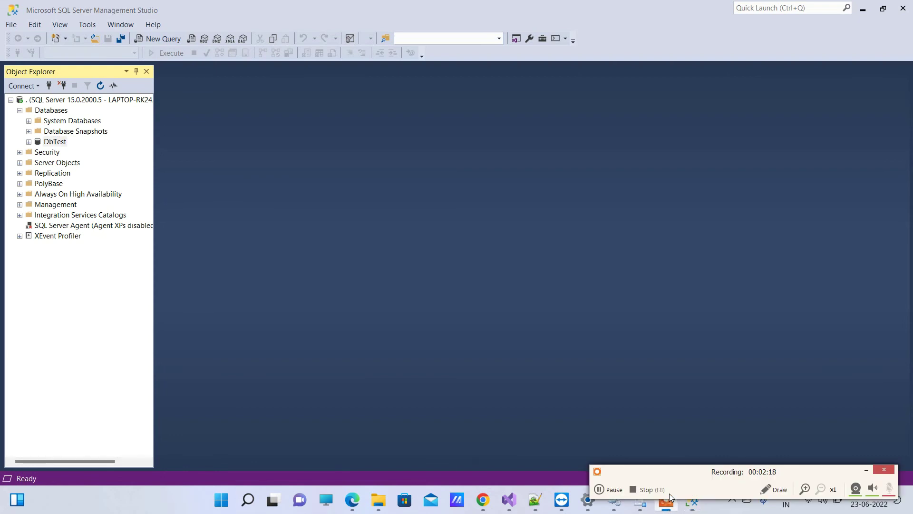